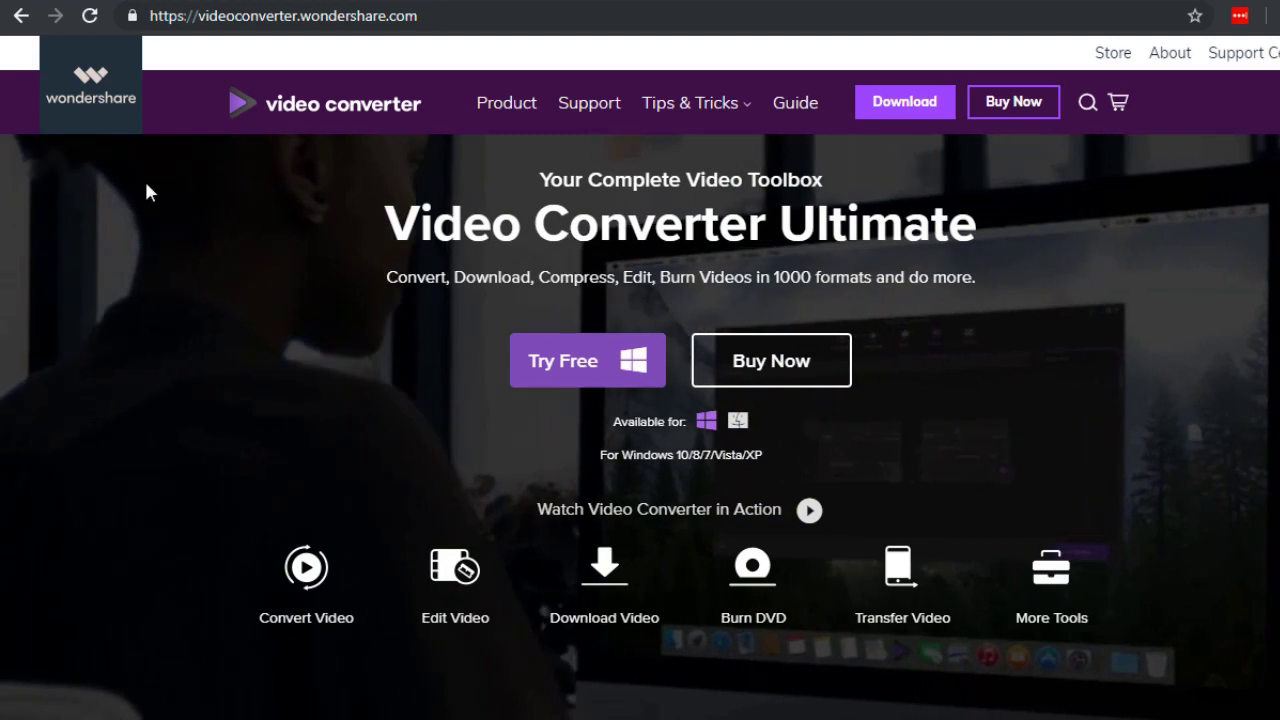
Step: Open the Wondershare homepage's HTML source in a new tab with View page source
right_click(147, 184)
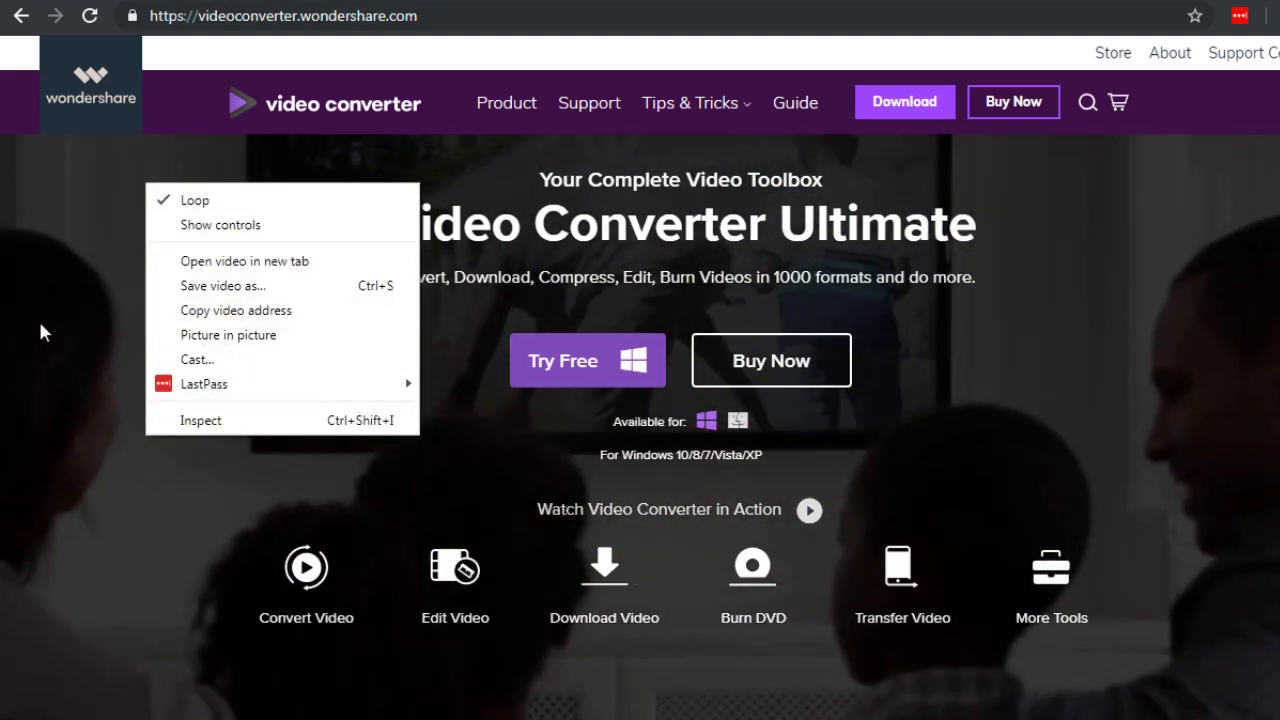
click(39, 320)
scroll(40, 323, down, 5)
scroll(40, 323, down, 1)
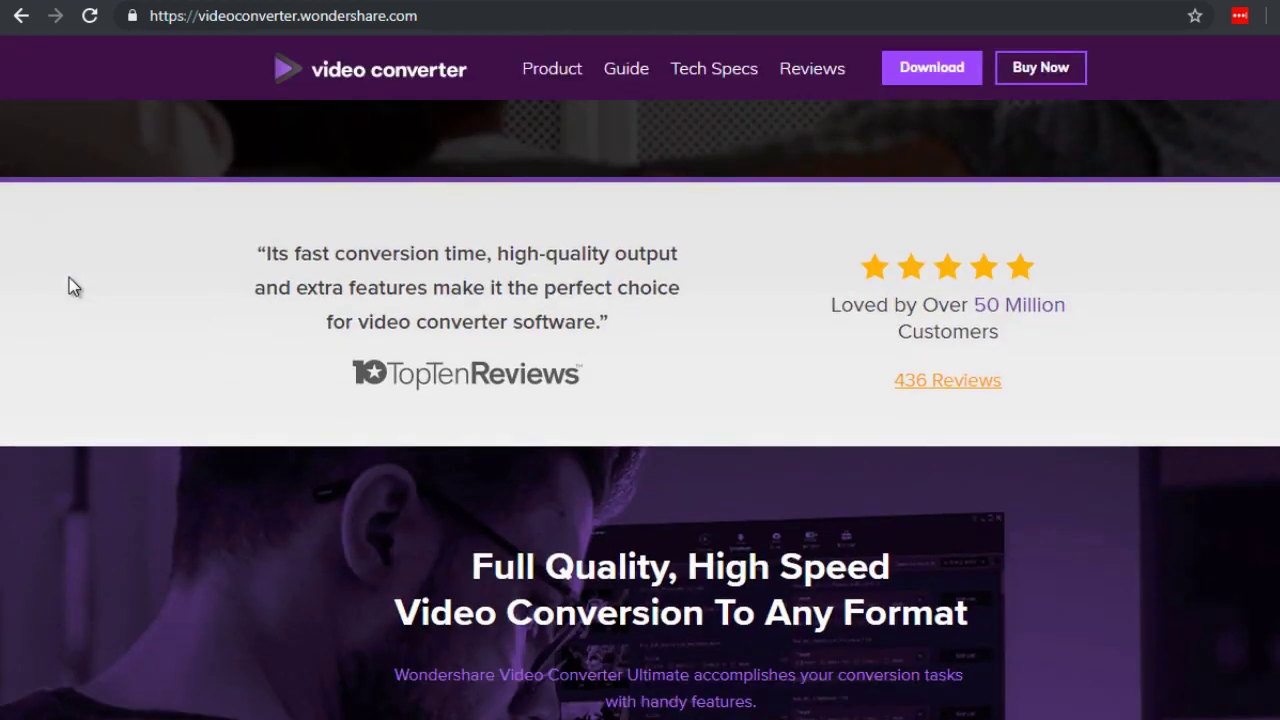
right_click(69, 277)
click(148, 513)
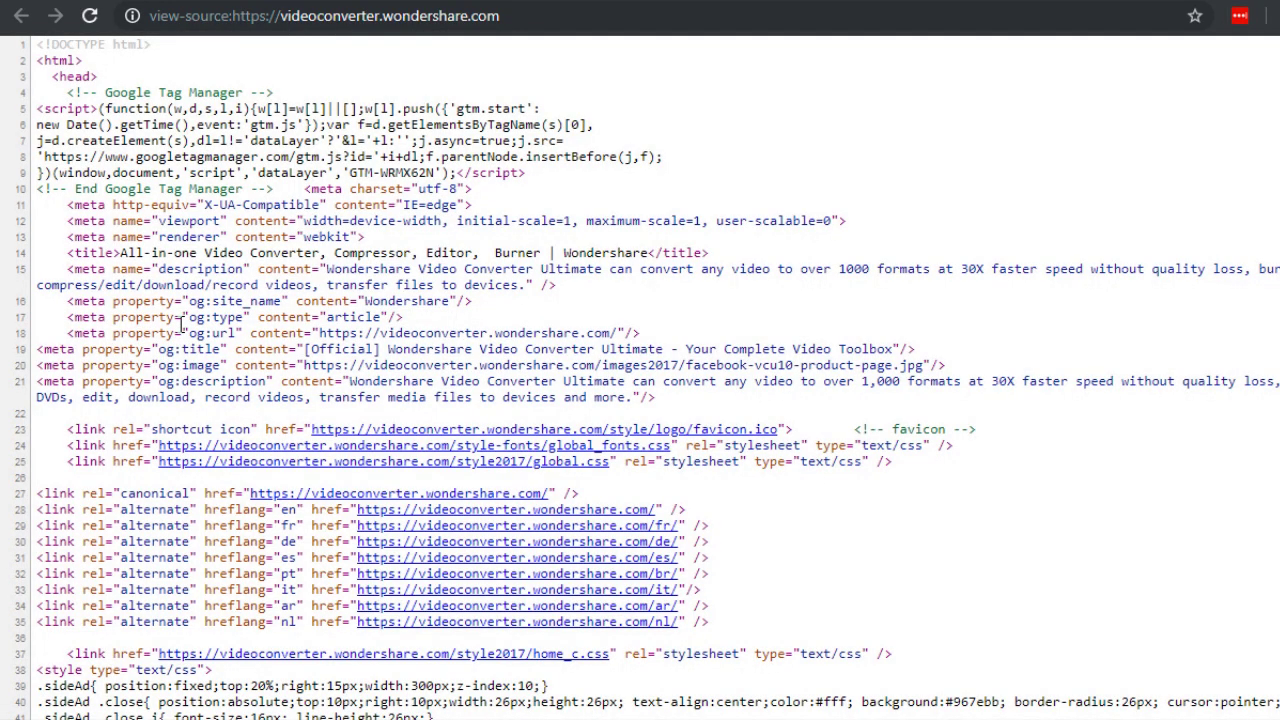
Step: Find and highlight the meta description lines in the source, then clear the selection
scroll(181, 322, down, 3)
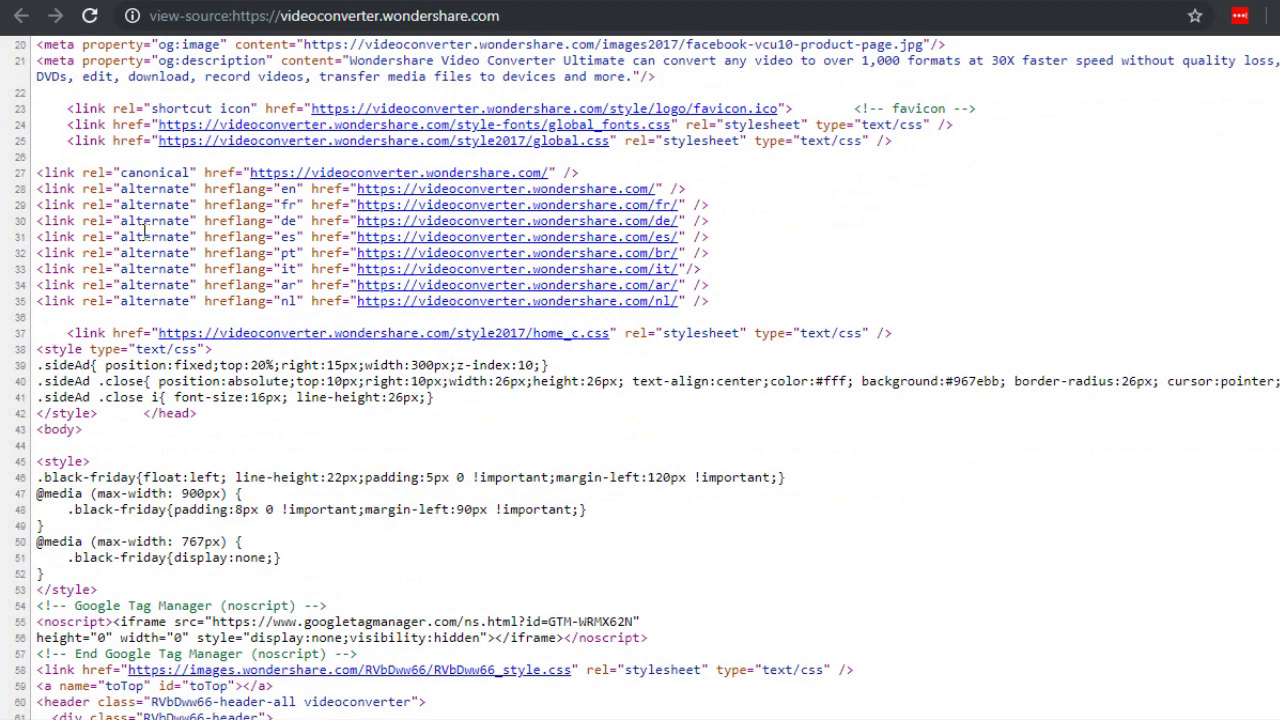
scroll(143, 265, up, 3)
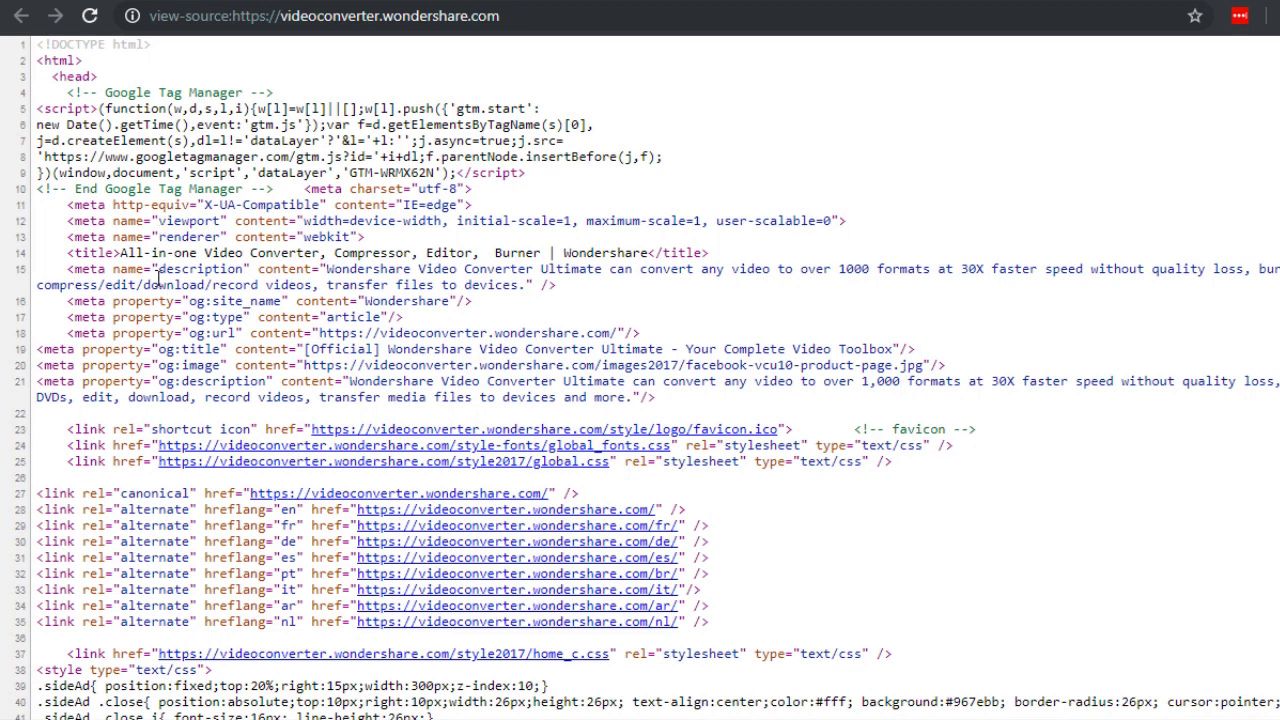
drag(157, 281, 167, 317)
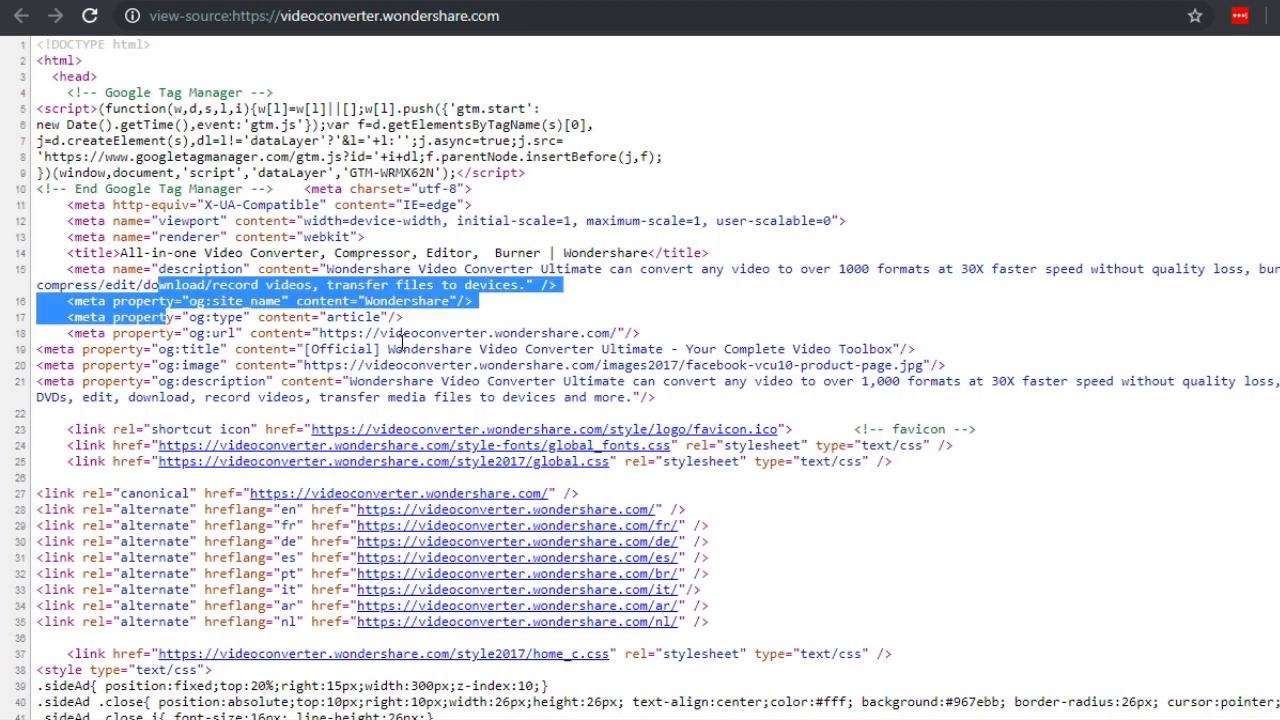
click(729, 145)
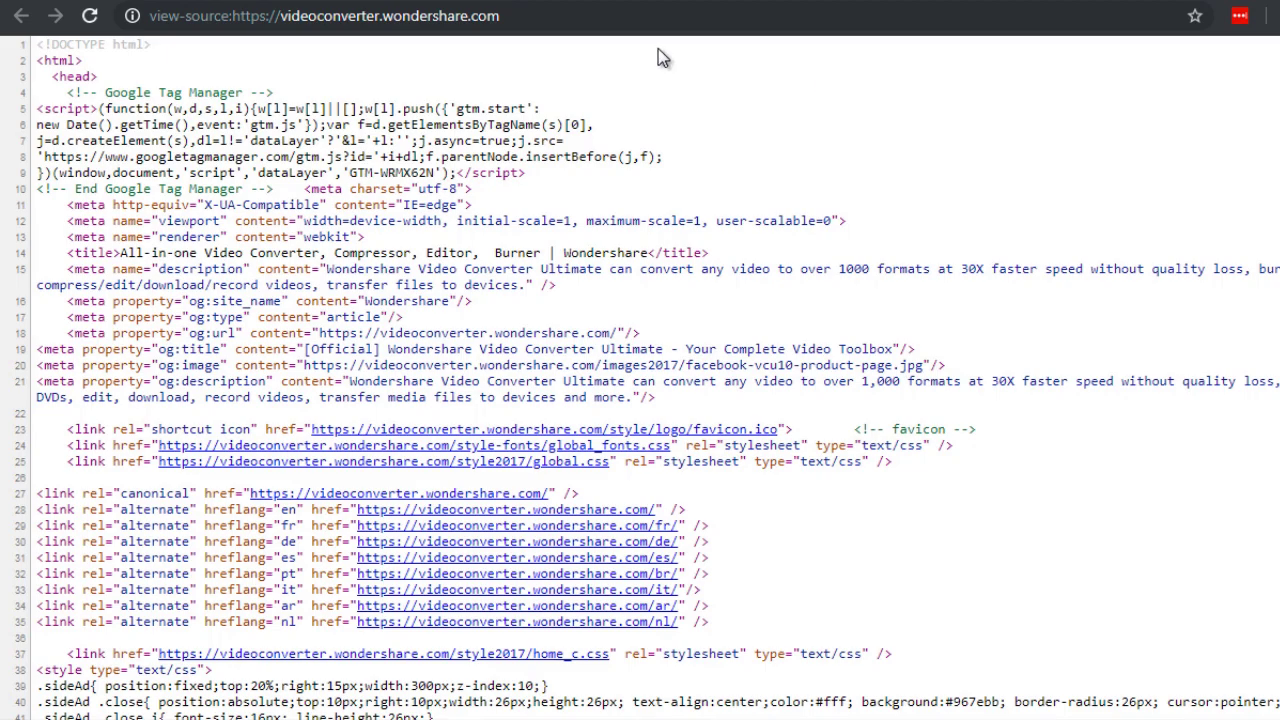
click(628, 2)
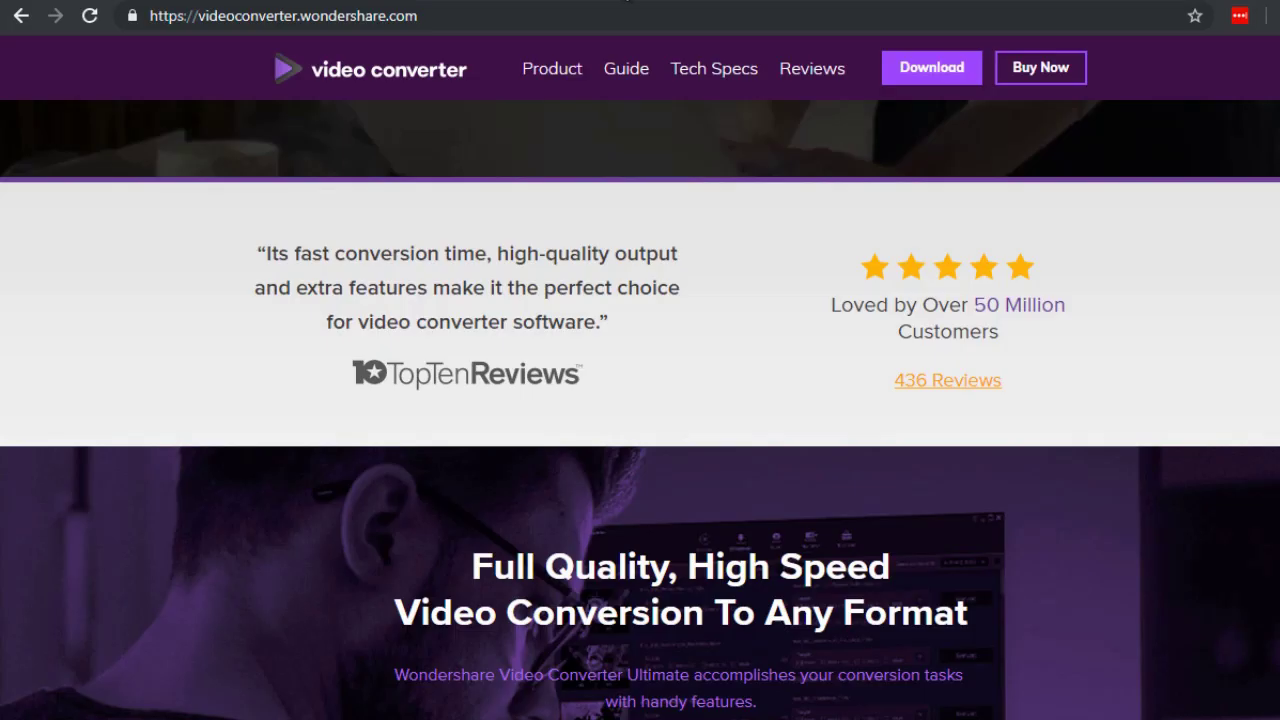
click(809, 2)
click(628, 2)
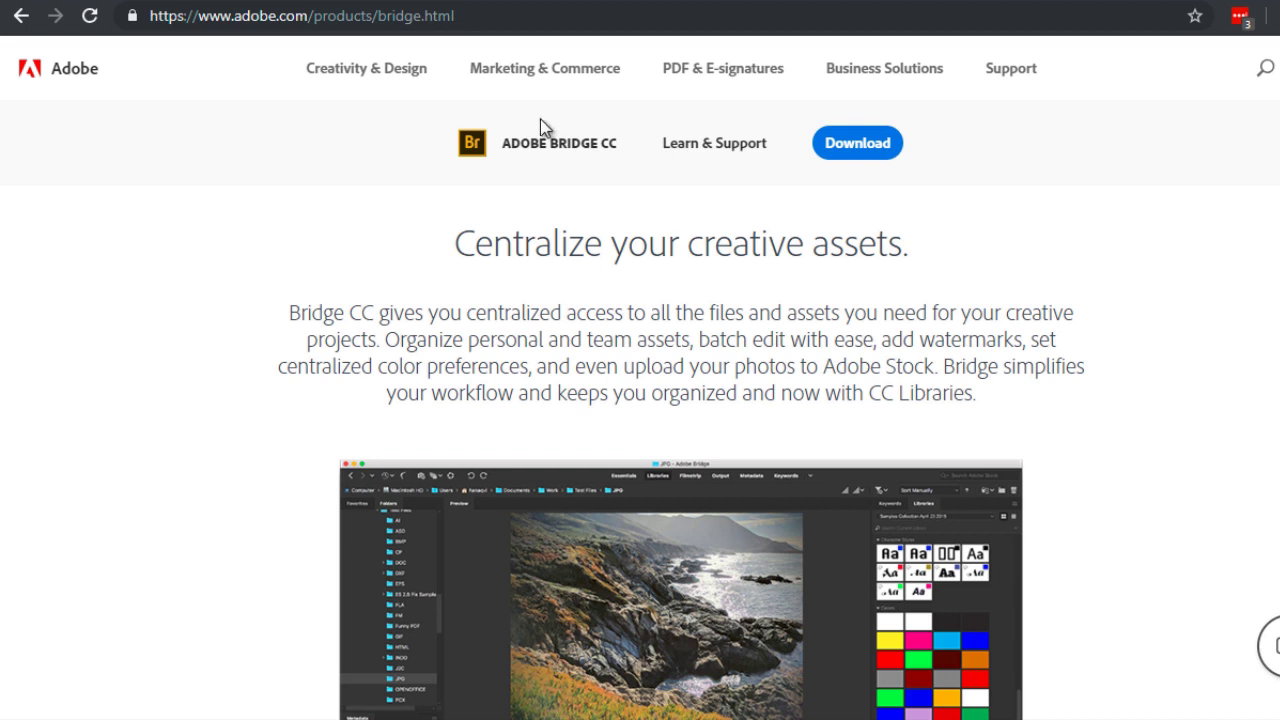
Step: Scroll through the Adobe Bridge CC product page to look it over
scroll(251, 363, down, 2)
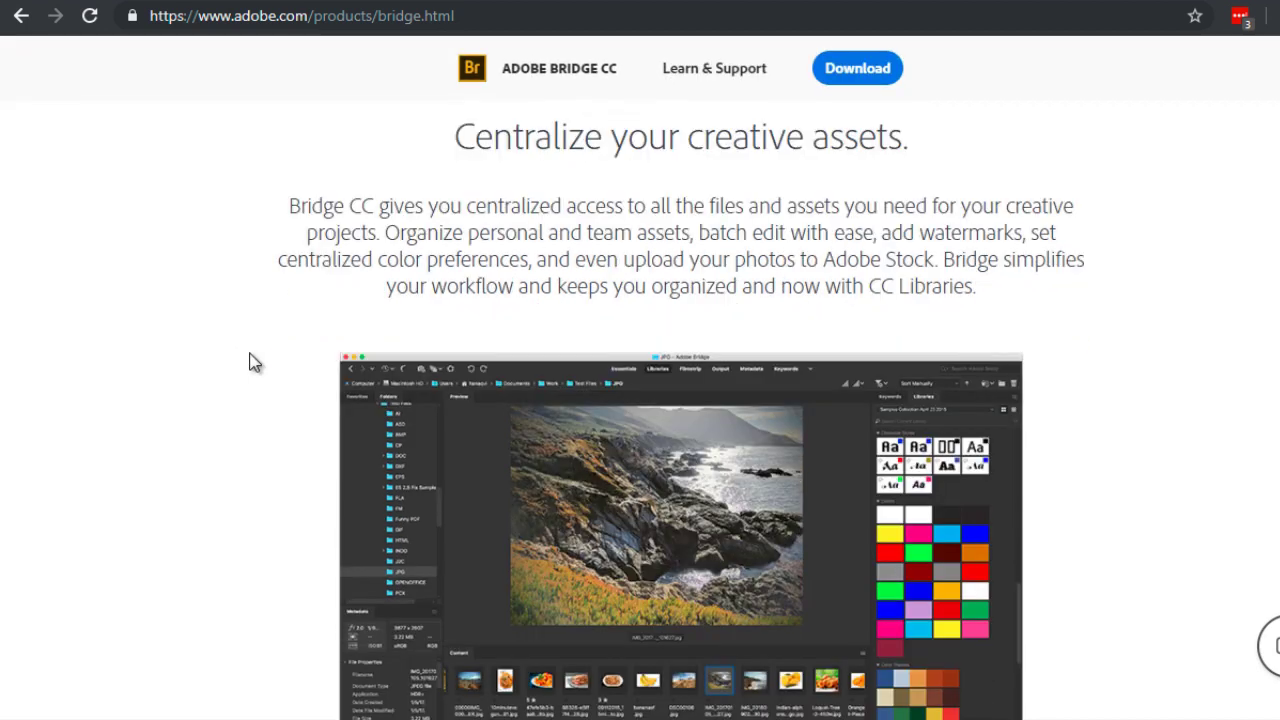
scroll(255, 363, down, 2)
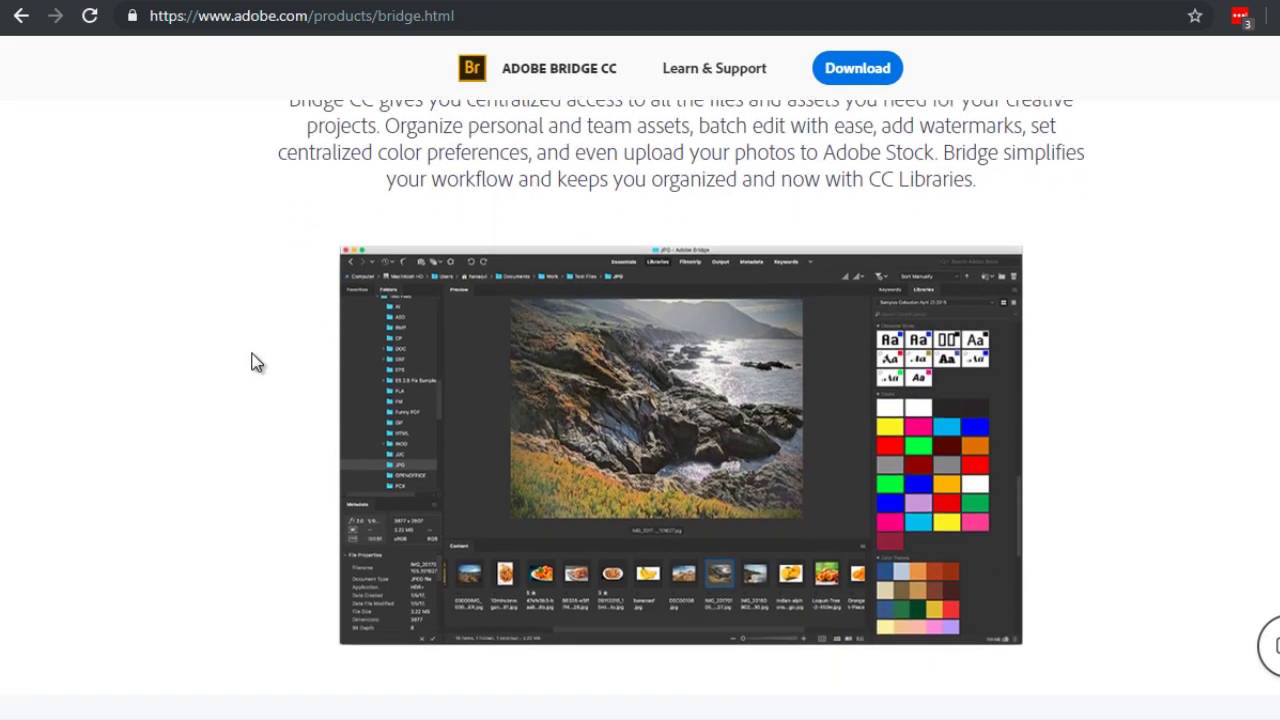
scroll(255, 363, up, 2)
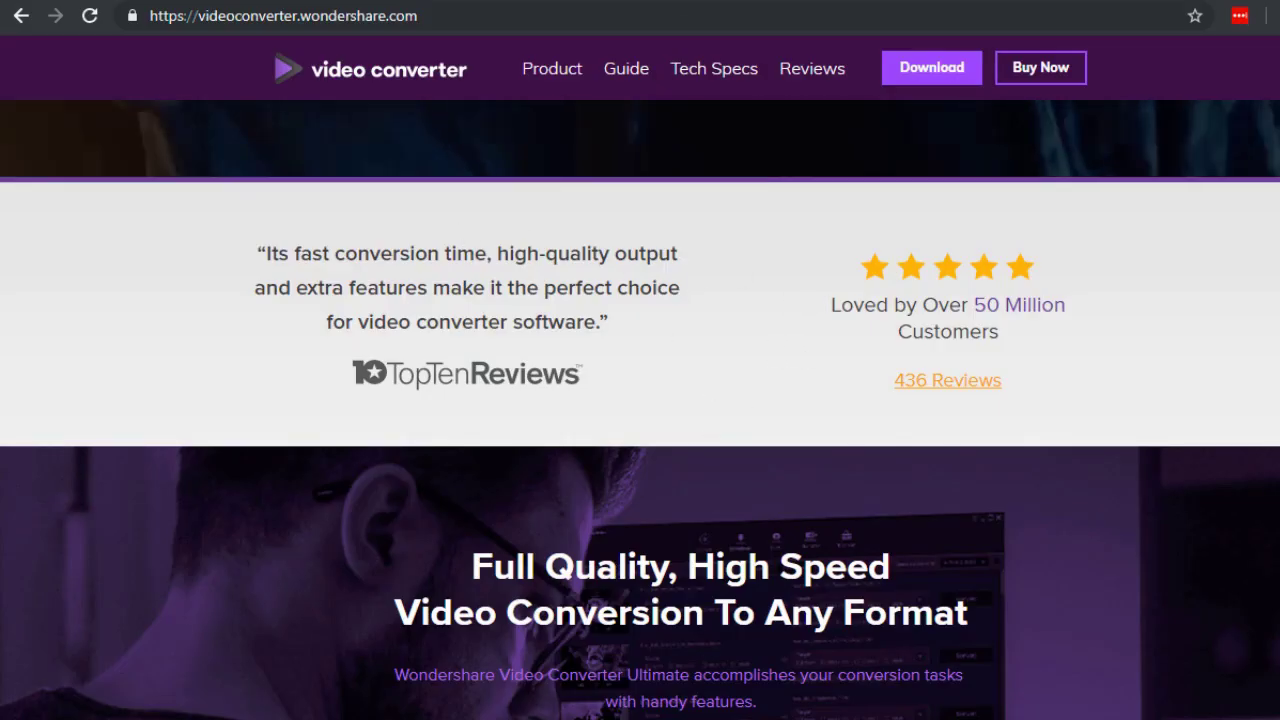
Step: Bring Video Converter Ultimate forward, reposition its window, and open the MP4's metadata editor
click(660, 719)
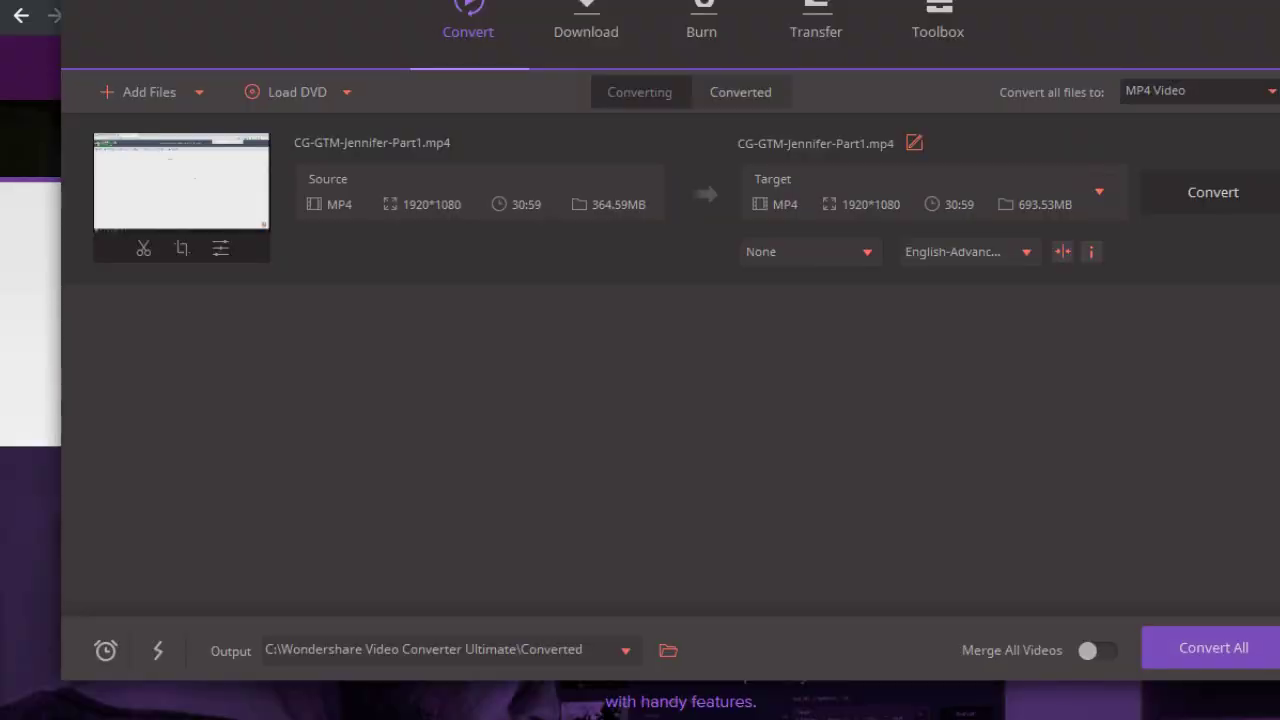
drag(356, 0, 336, 22)
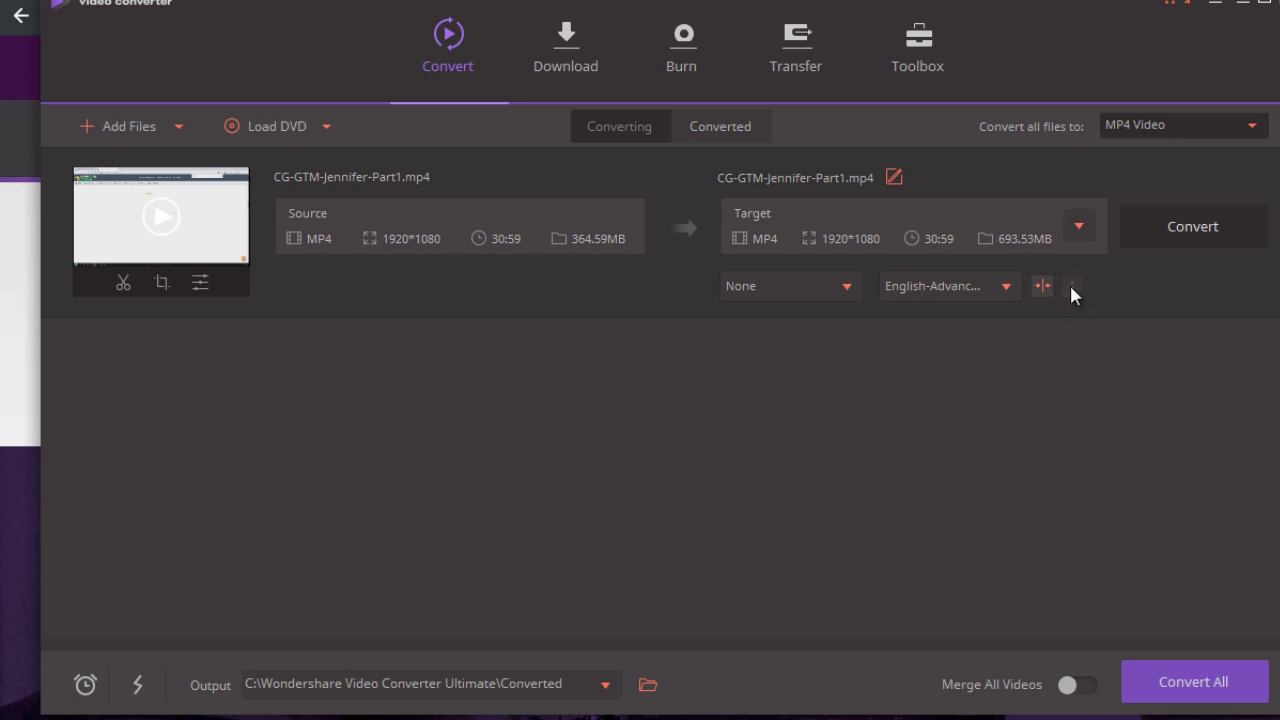
click(1070, 286)
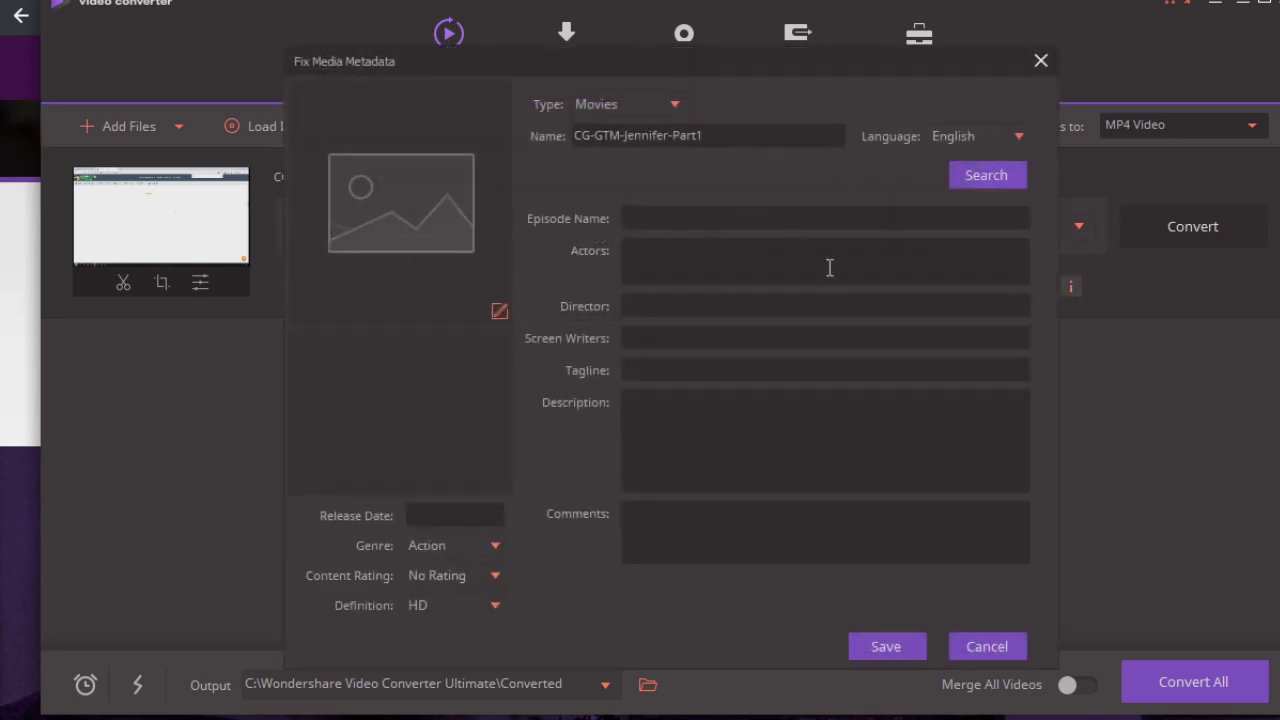
click(634, 220)
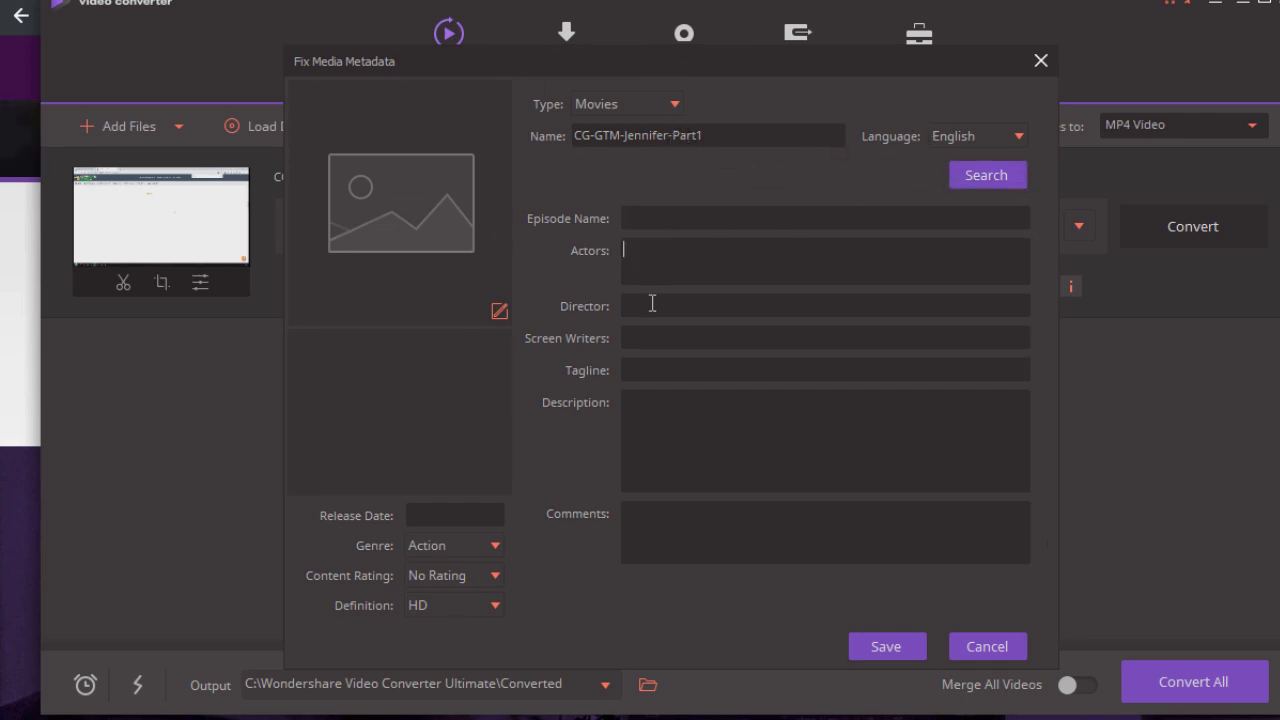
click(652, 303)
click(660, 335)
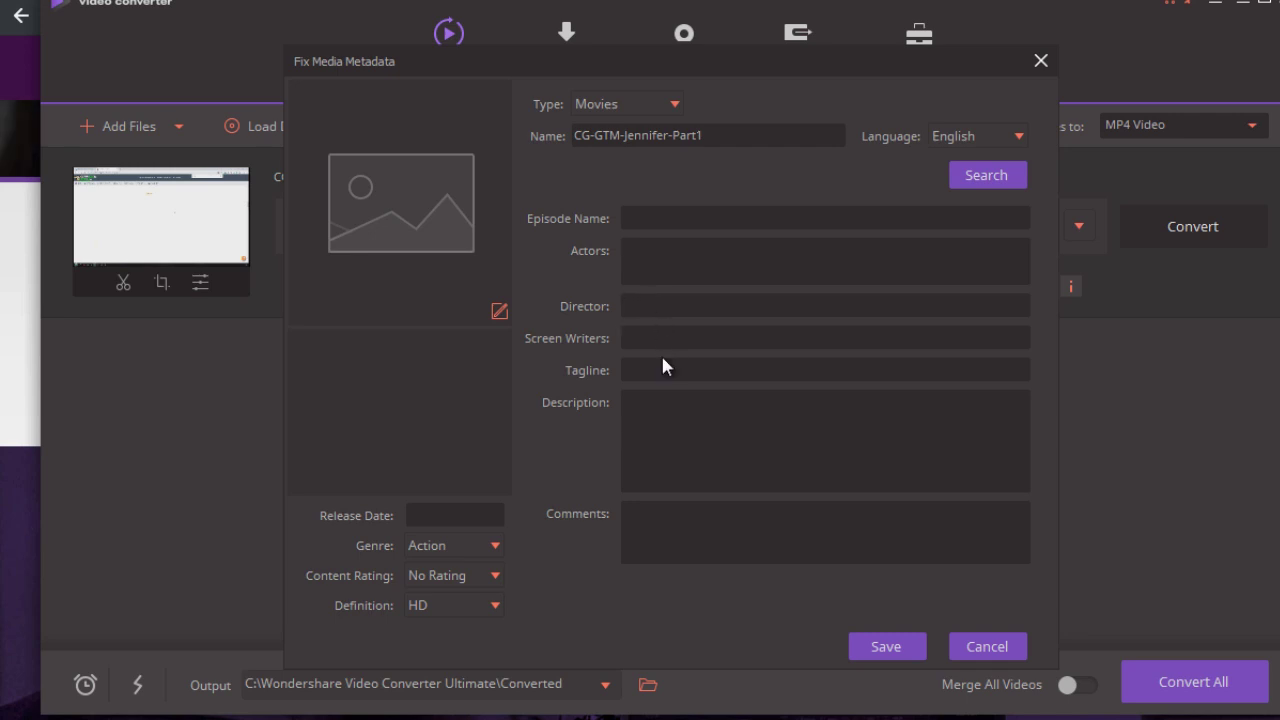
click(663, 372)
click(677, 411)
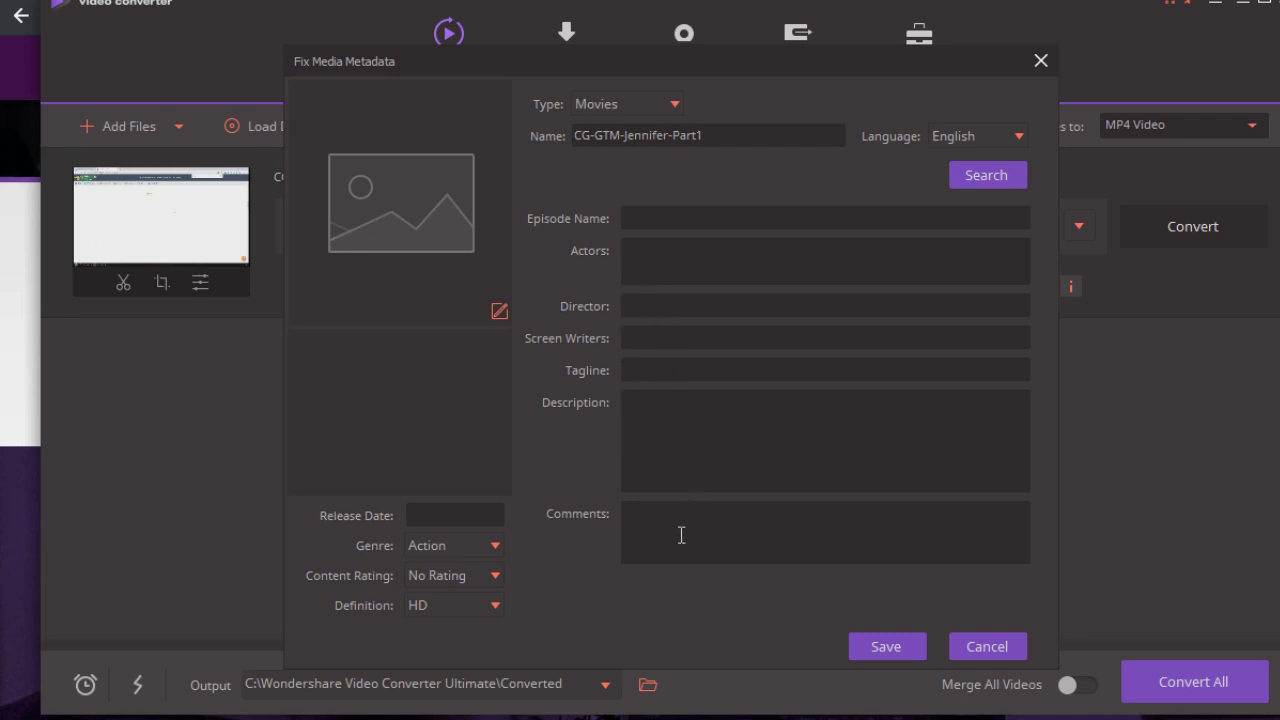
click(681, 535)
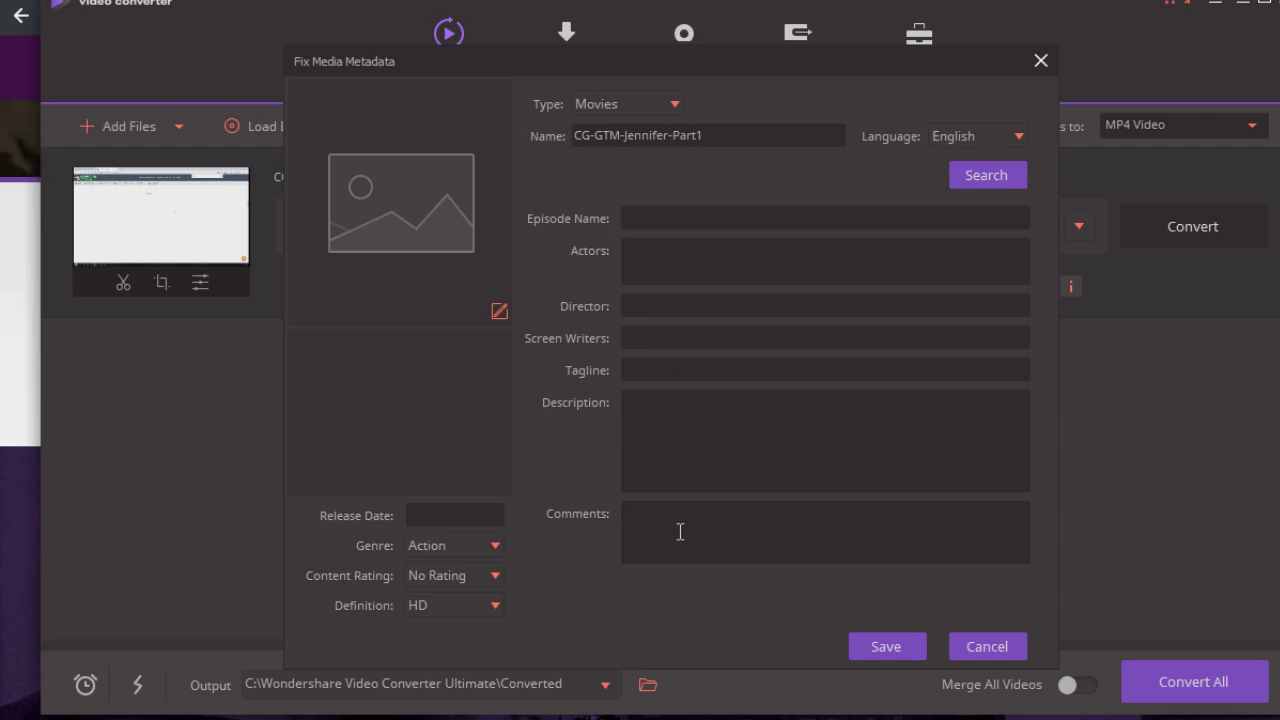
click(669, 222)
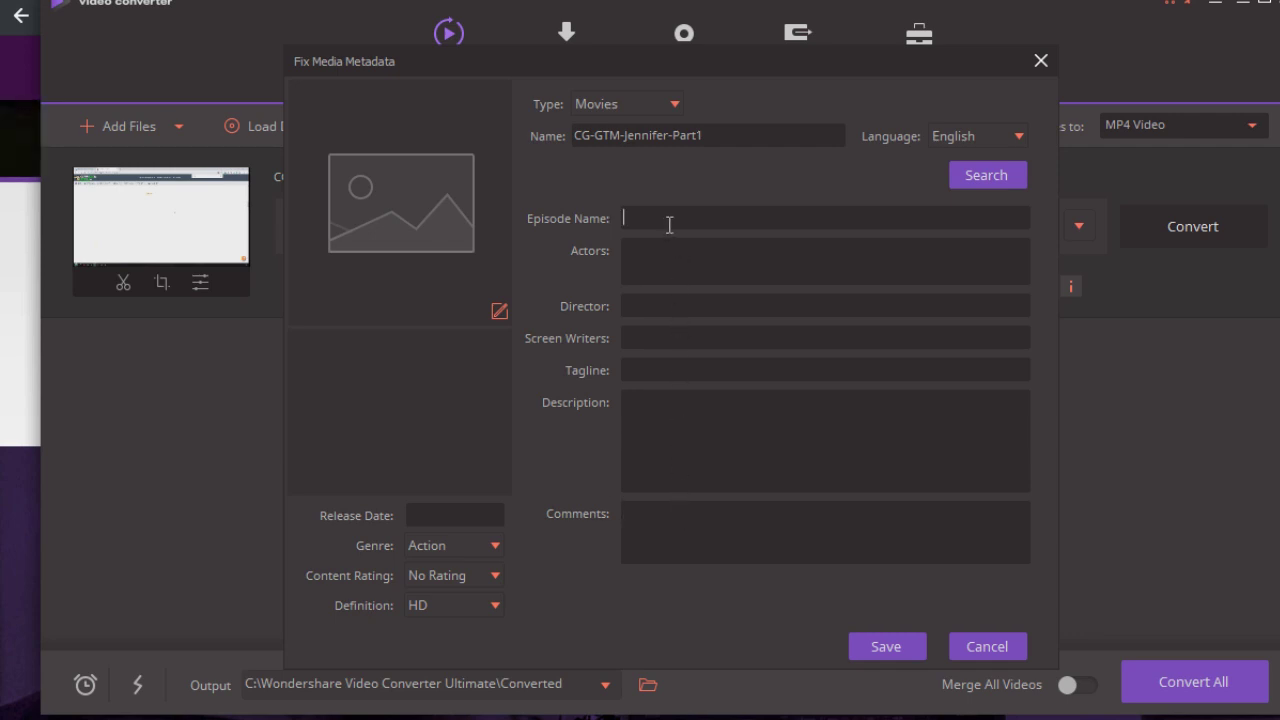
click(651, 306)
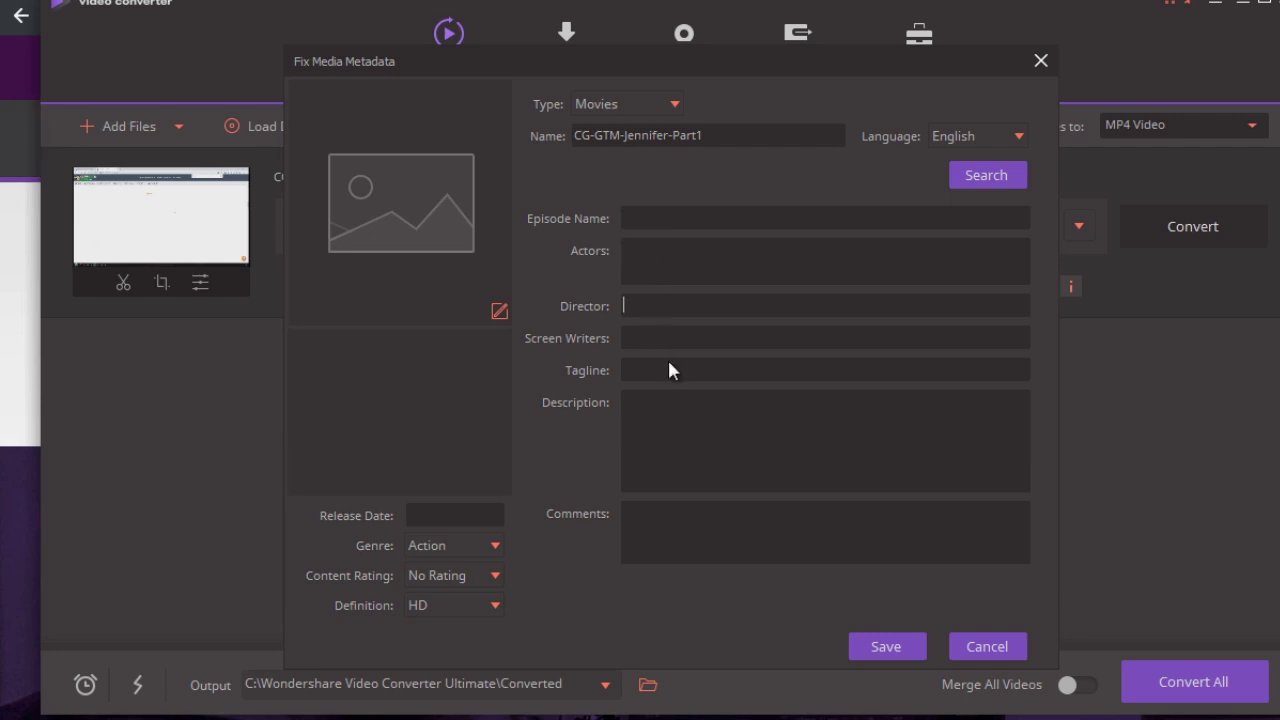
click(663, 341)
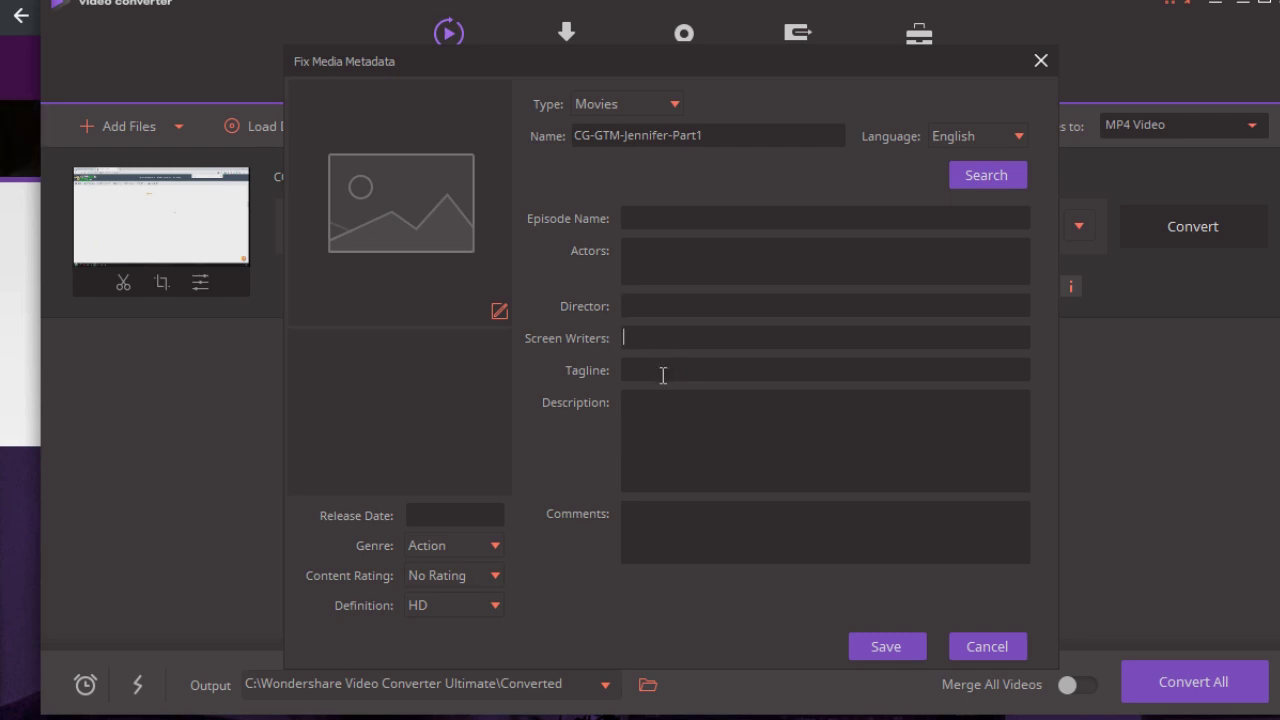
click(663, 375)
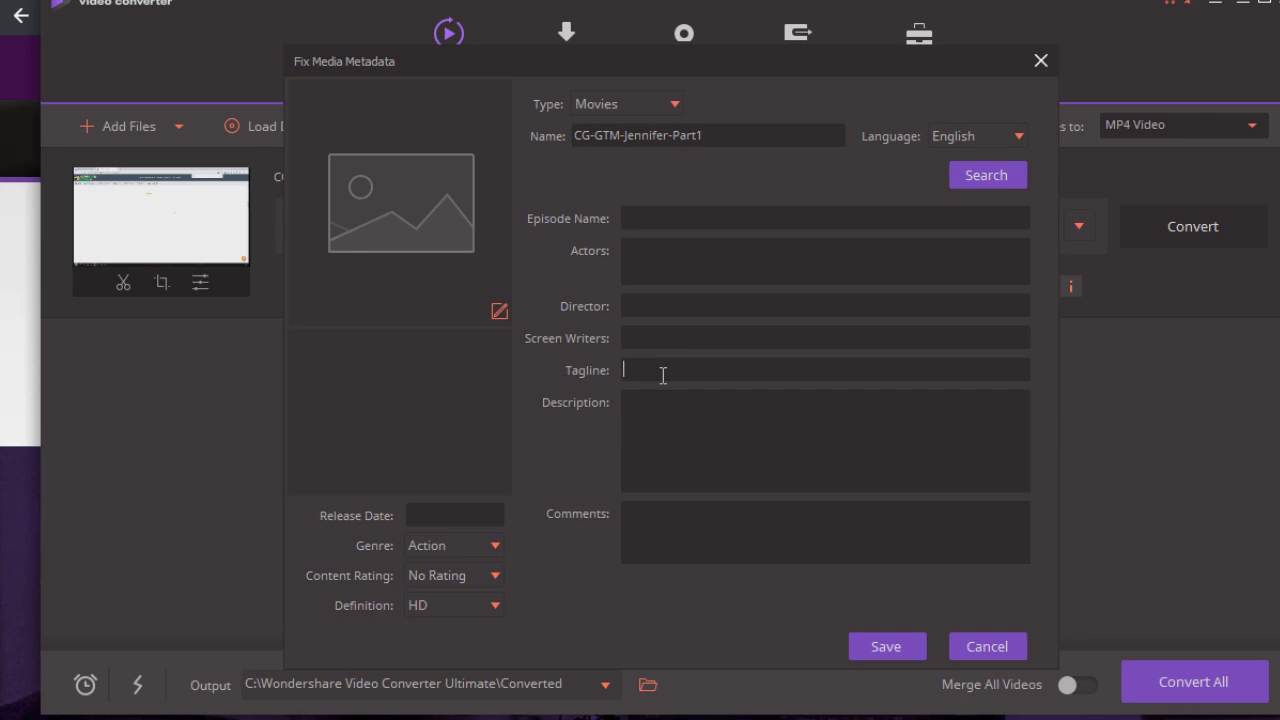
click(668, 430)
click(688, 367)
click(697, 449)
click(663, 525)
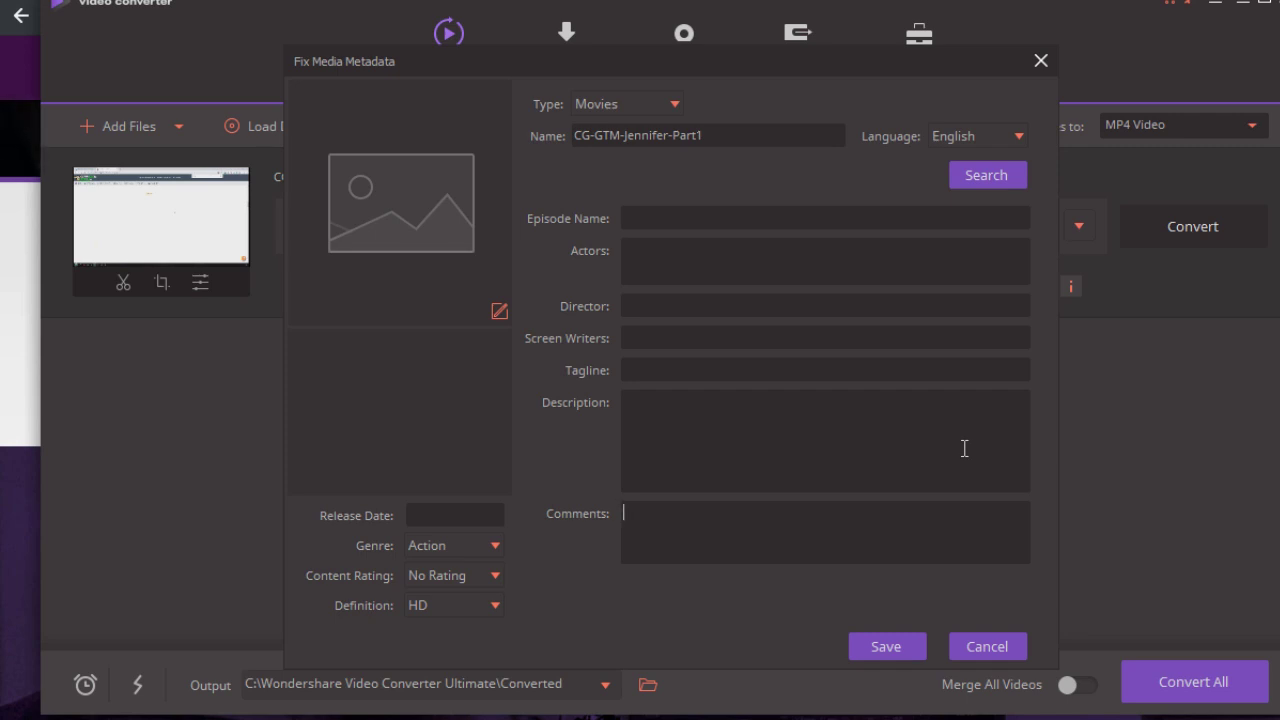
Step: Close the Fix Media Metadata dialog to return to the MP4 in the Convert list
click(1040, 62)
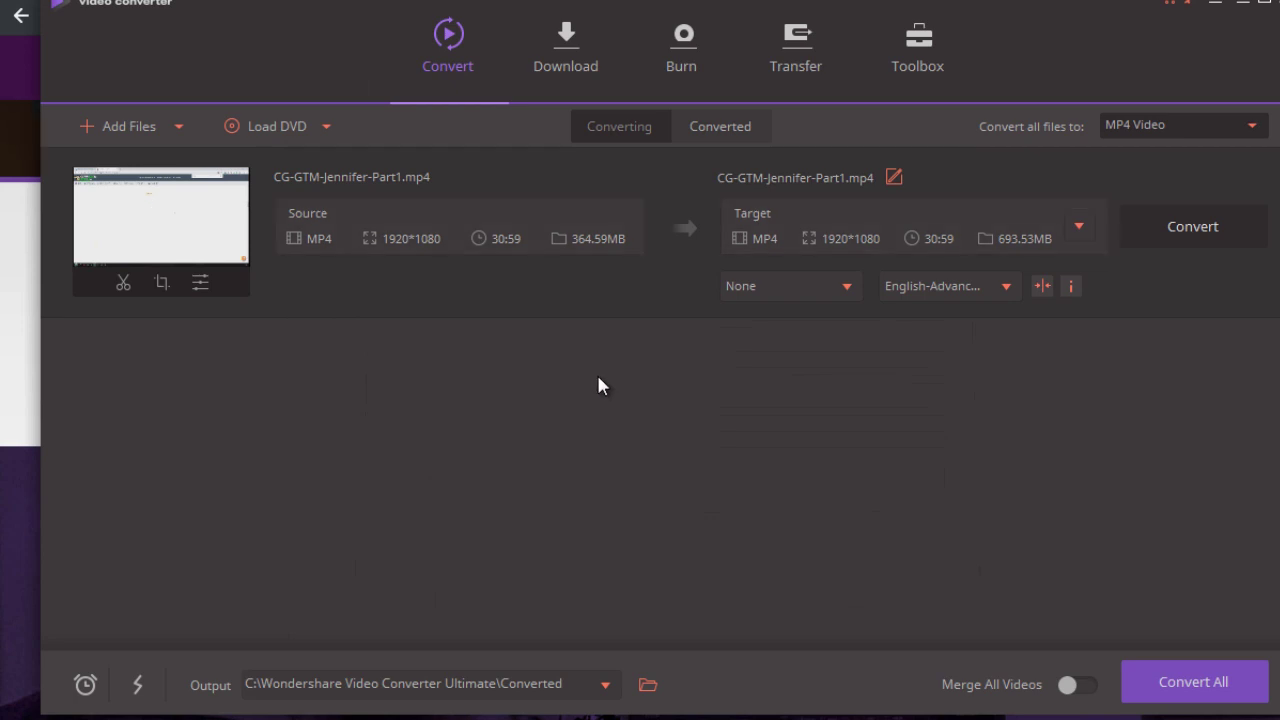